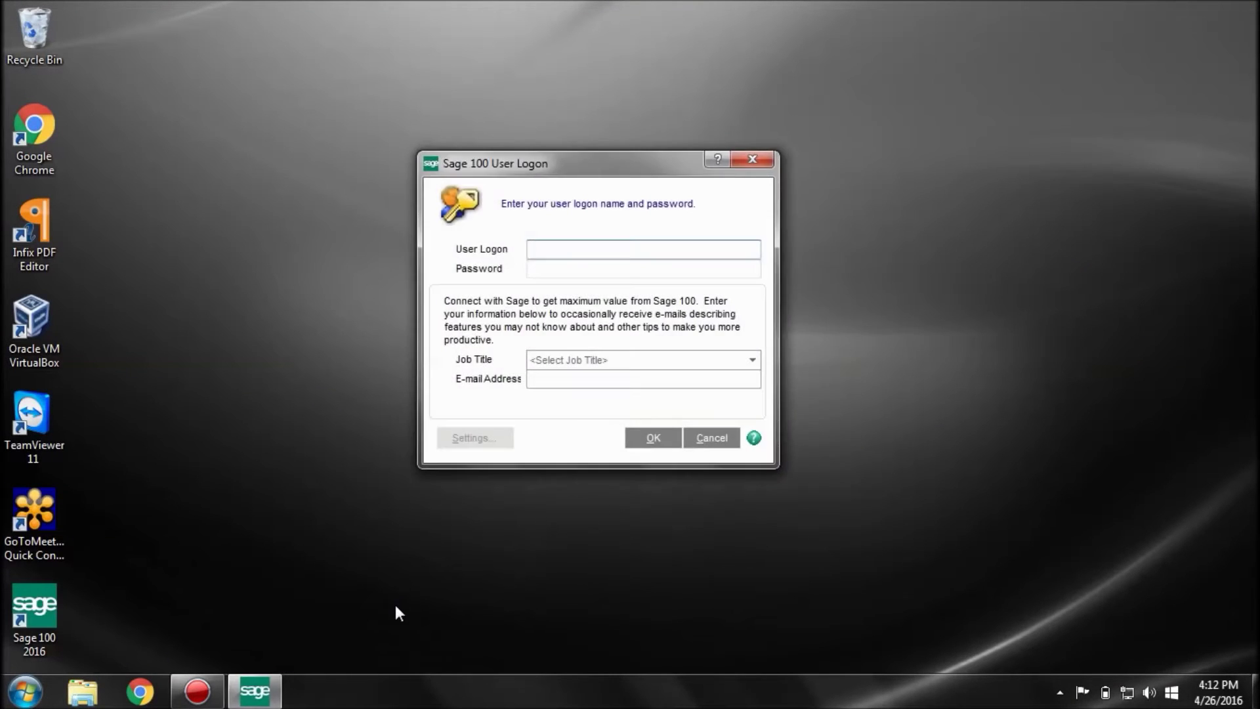
type("catjcon")
key("Tab")
type("$$$$$$")
key("Return")
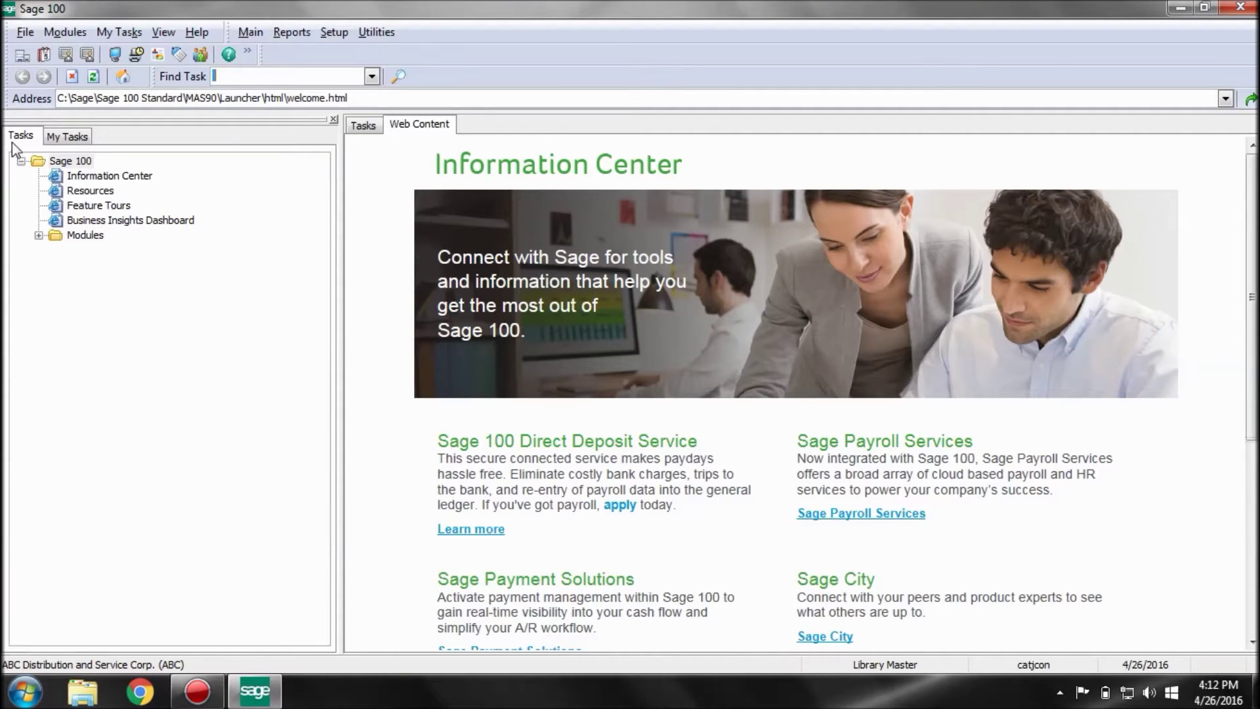
Open Invoice Data Entry under Modules > Accounts Payable > Main
left_click(38, 235)
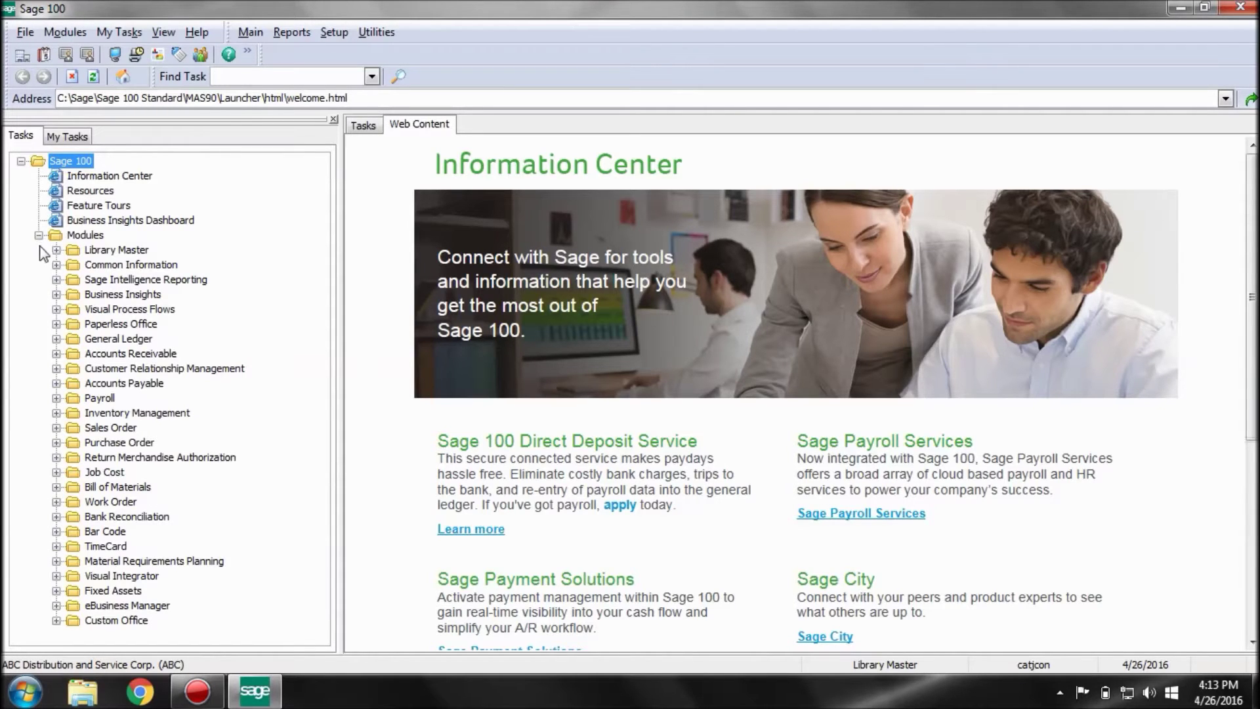
left_click(57, 383)
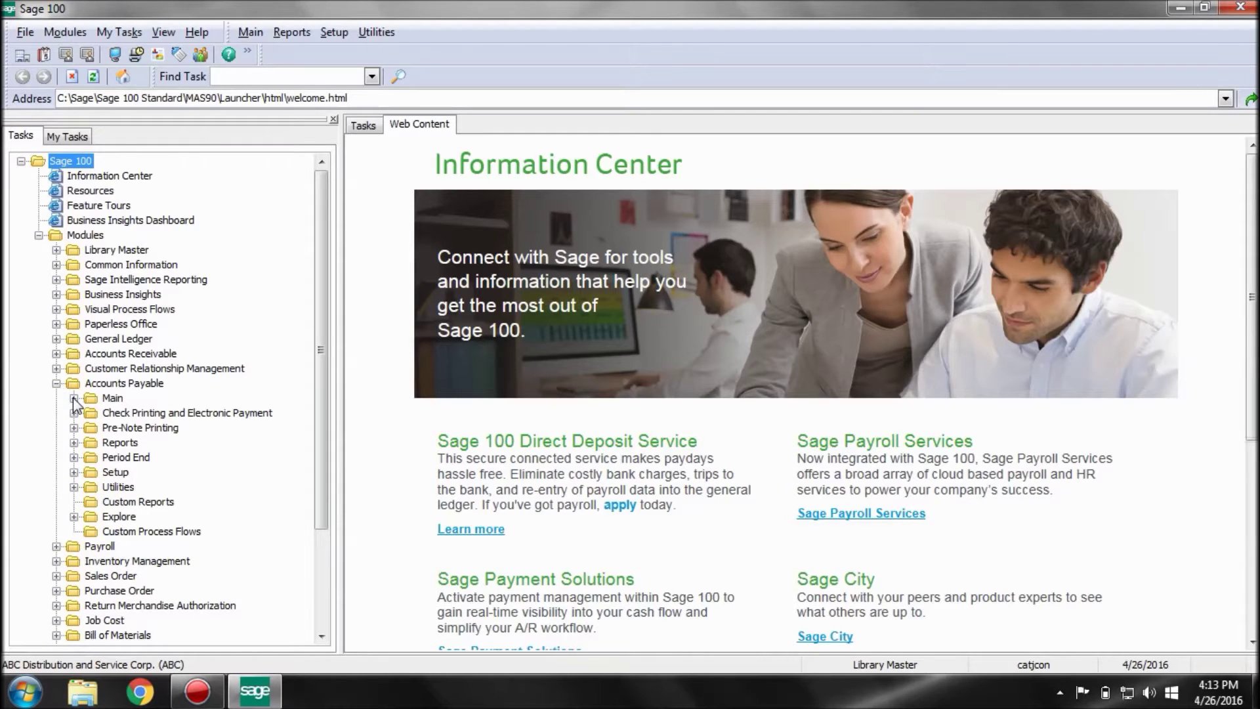
left_click(73, 398)
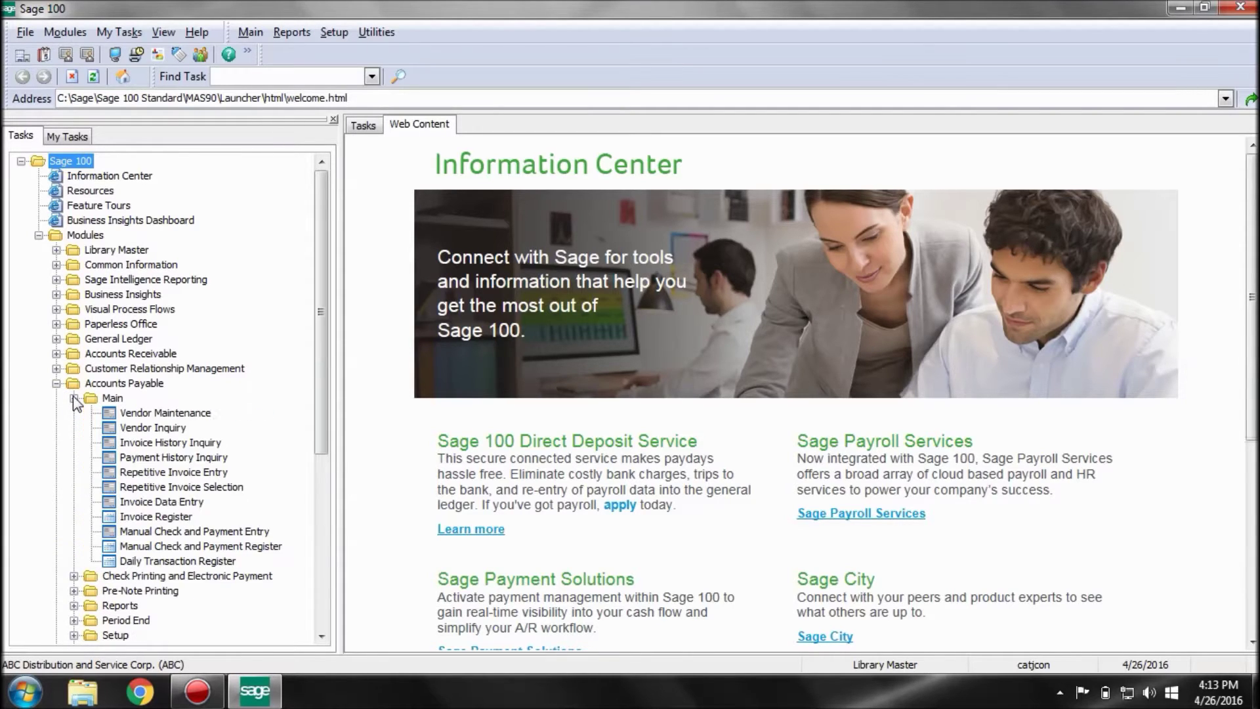
left_click(182, 503)
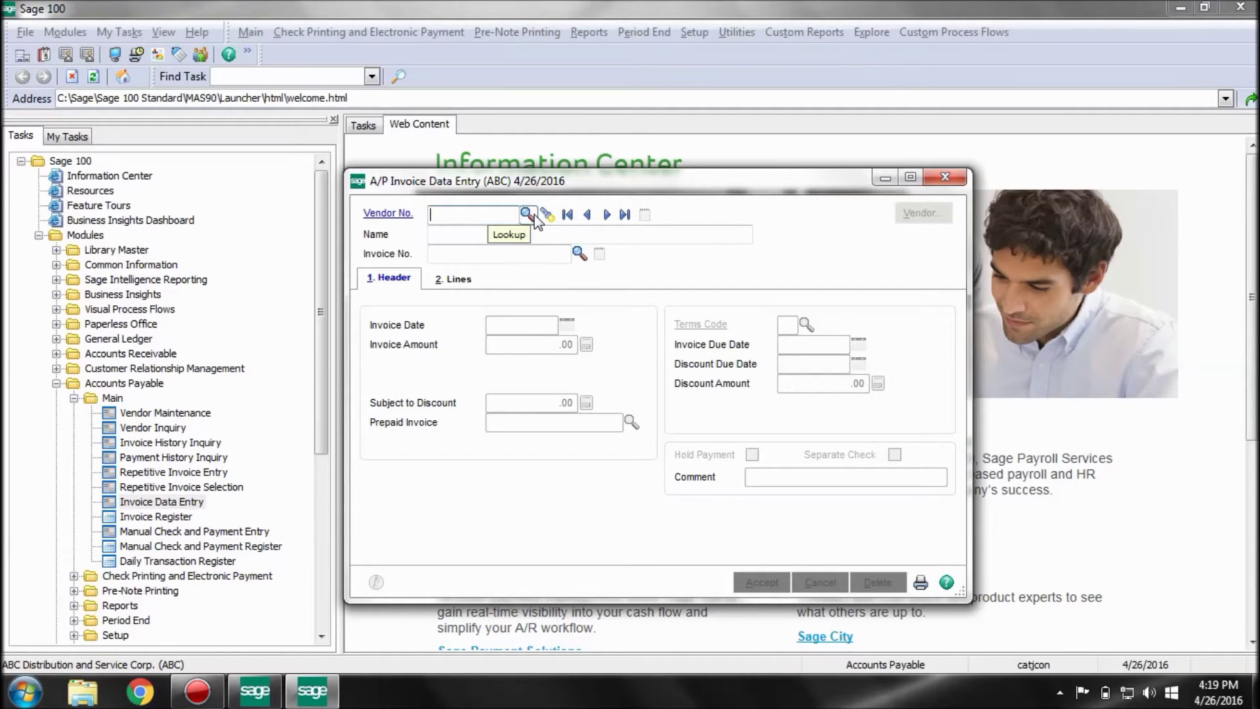
Start invoice 2456 for vendor 01-AIRWAY (Airway Property) with a 25.00 invoice amount
left_click(527, 214)
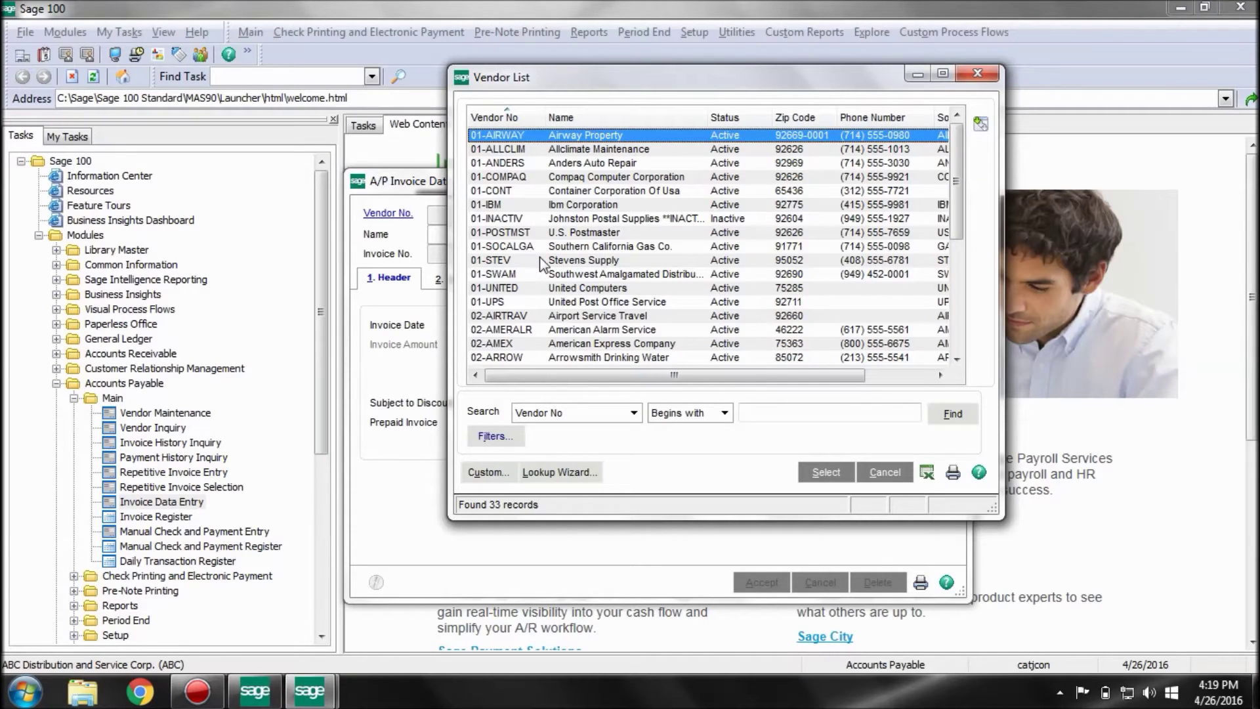
double_click(575, 137)
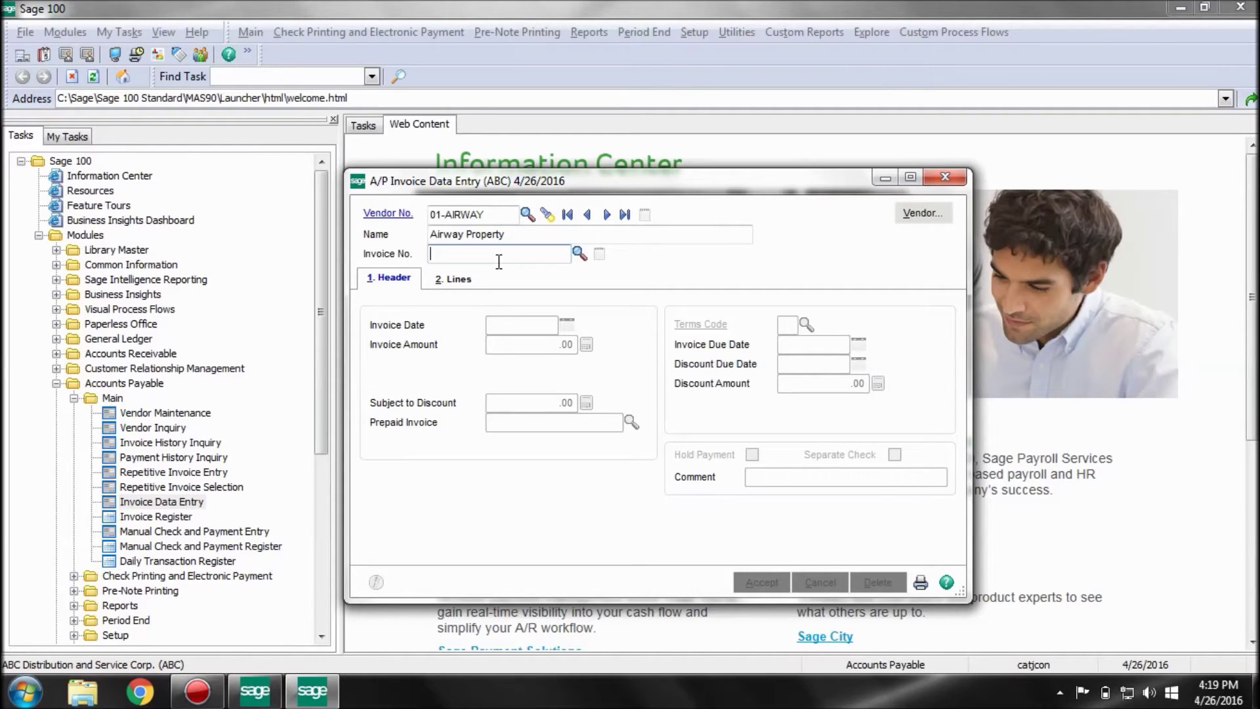
type("24")
type("56")
key("Tab")
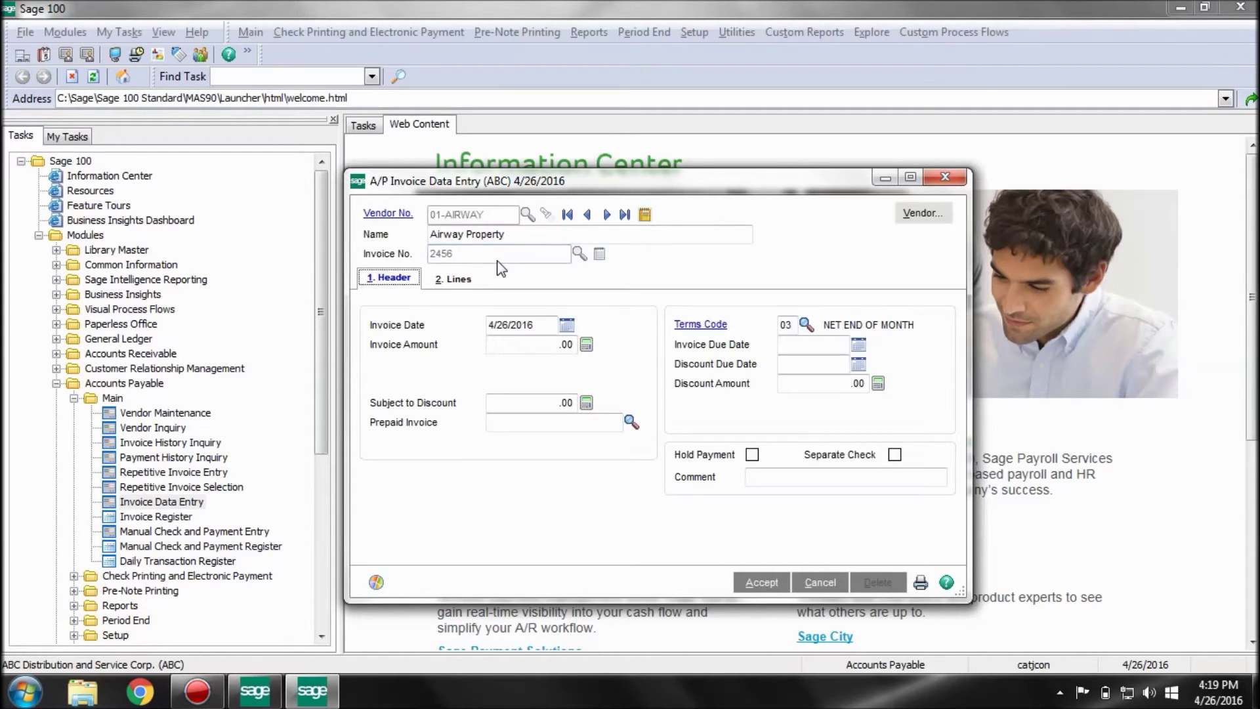
left_click(554, 343)
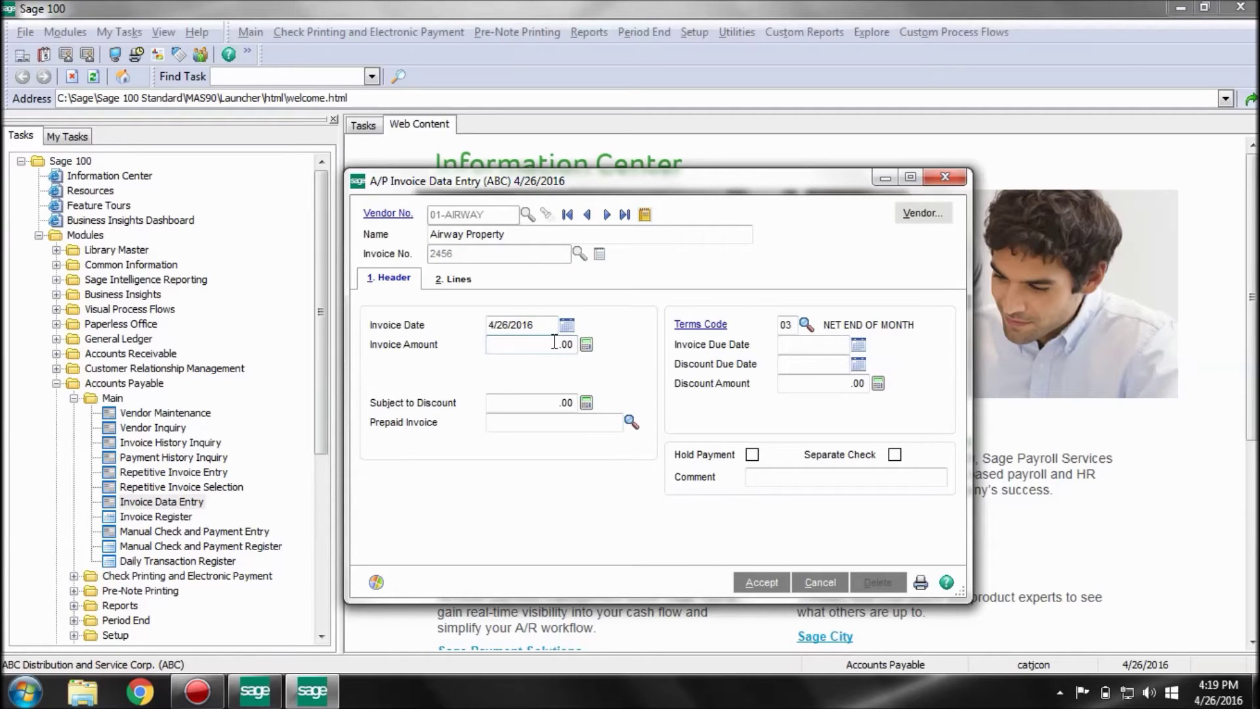
type("25")
left_click(438, 278)
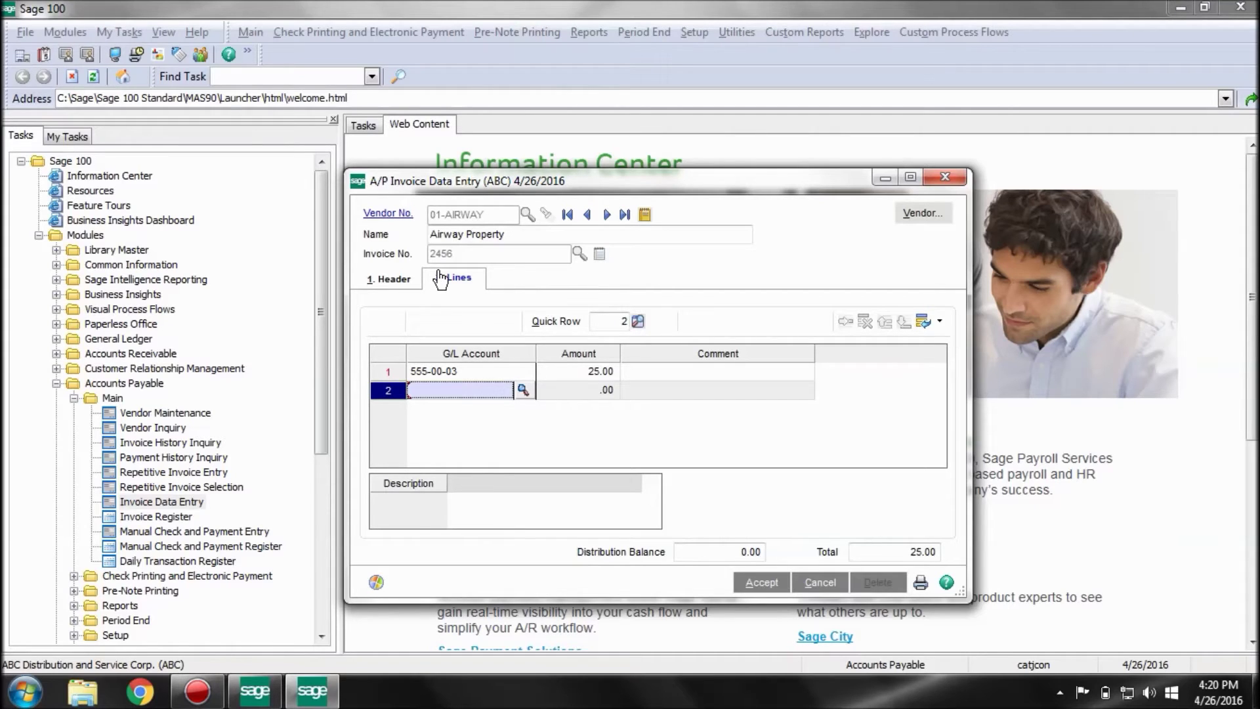
Comment the 555-00-03 Rent line 'Rent Expense', accept invoice 2456, and close entry
left_click(521, 373)
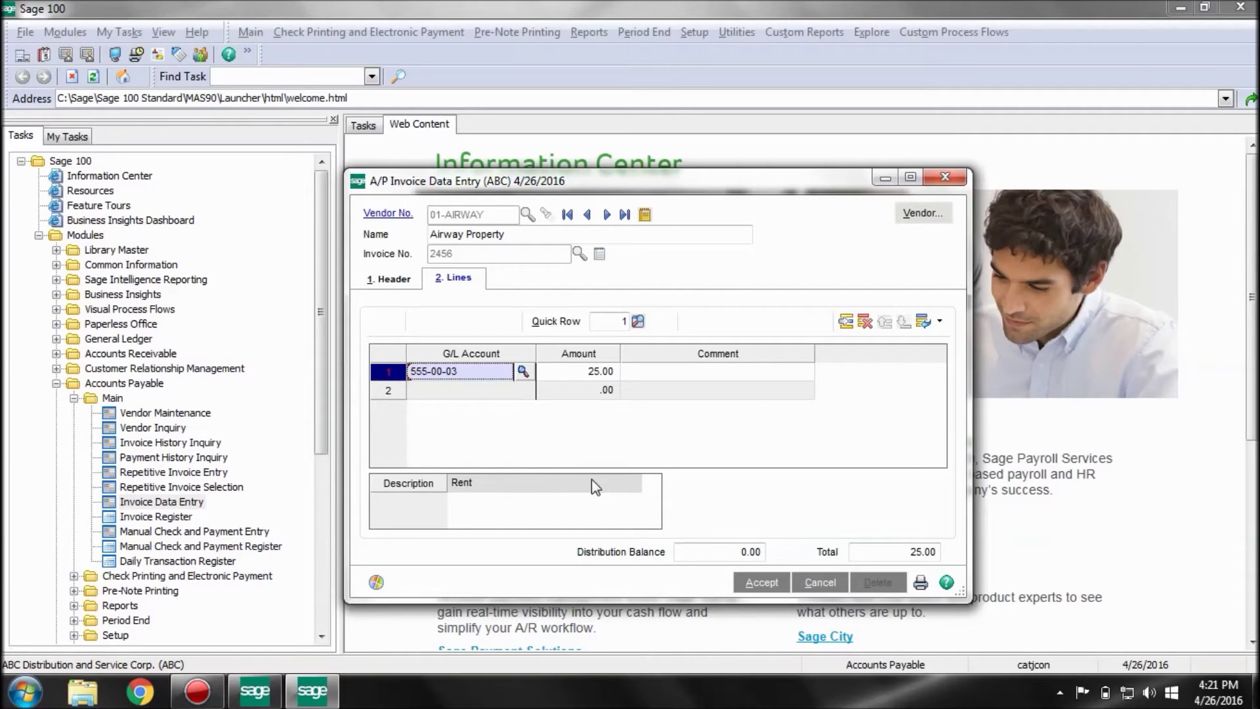
left_click(729, 375)
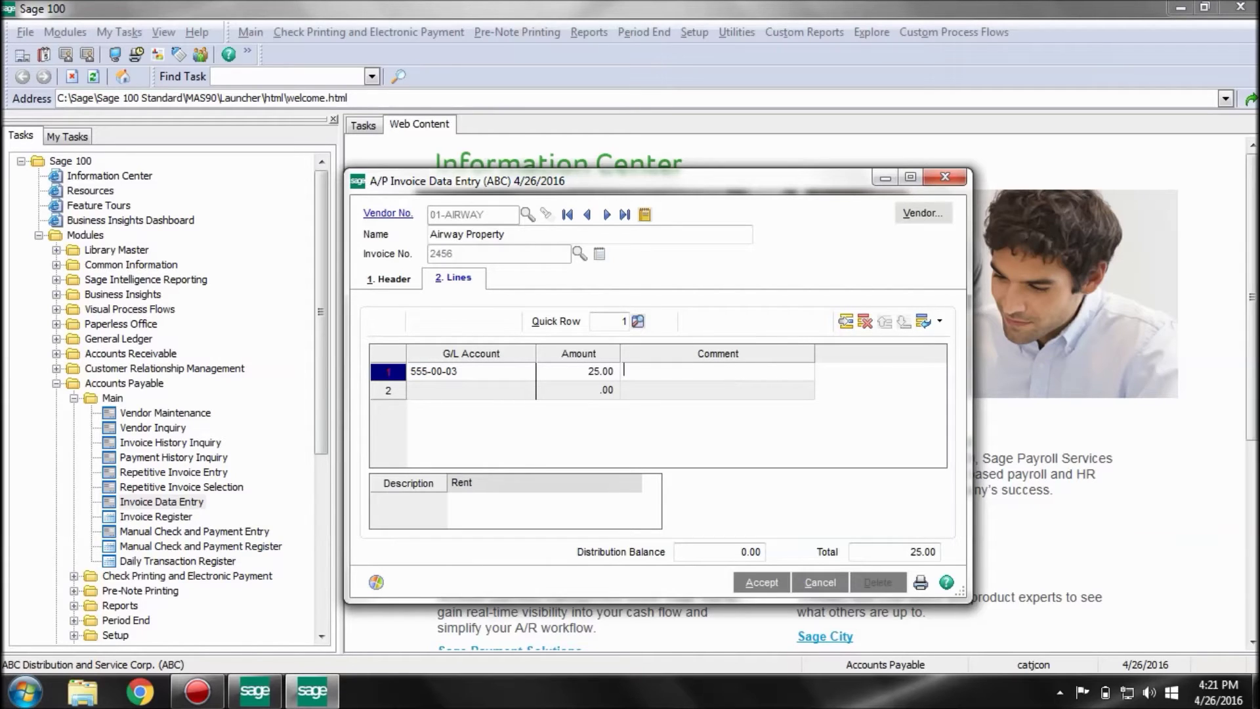
type("RentEx")
type("pen")
key("BackSpace")
key("BackSpace")
key("BackSpace")
type("p")
type("s")
key("BackSpace")
type("ense")
left_click(760, 583)
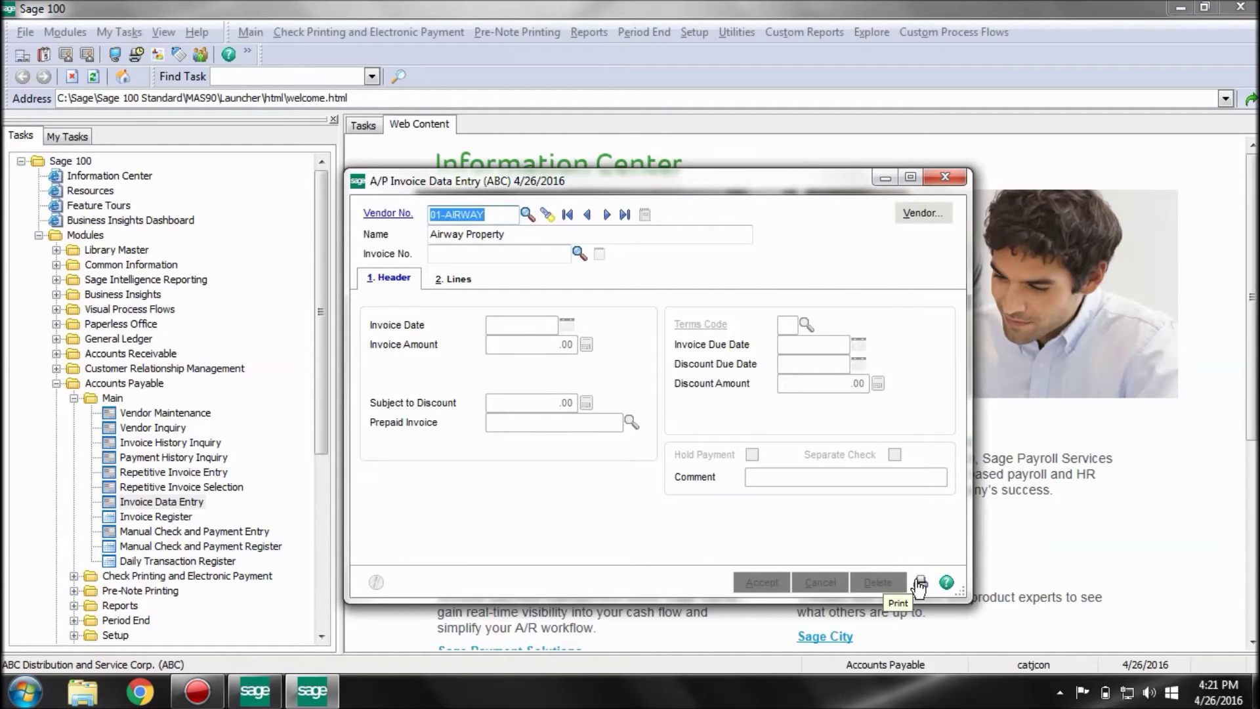
key("Escape")
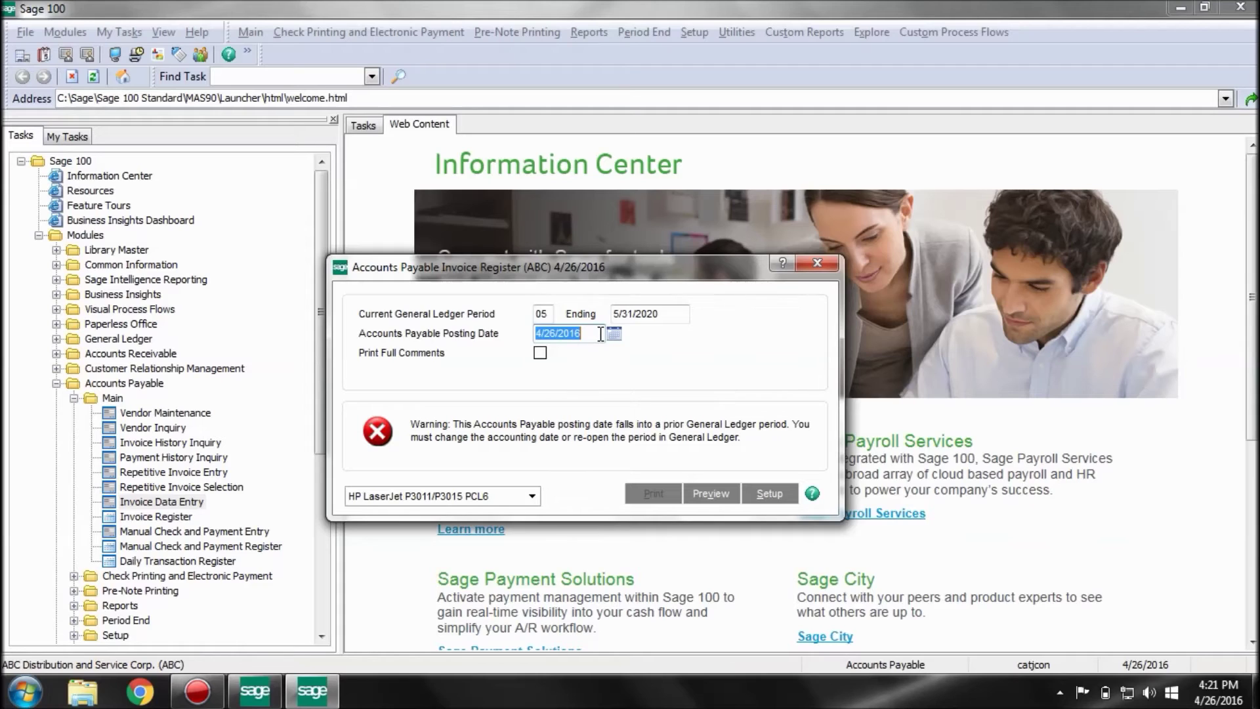
Print and update the invoice register with posting date 5/31/2020, accepting the Daily Transaction Register
type("5/31")
type("/2020")
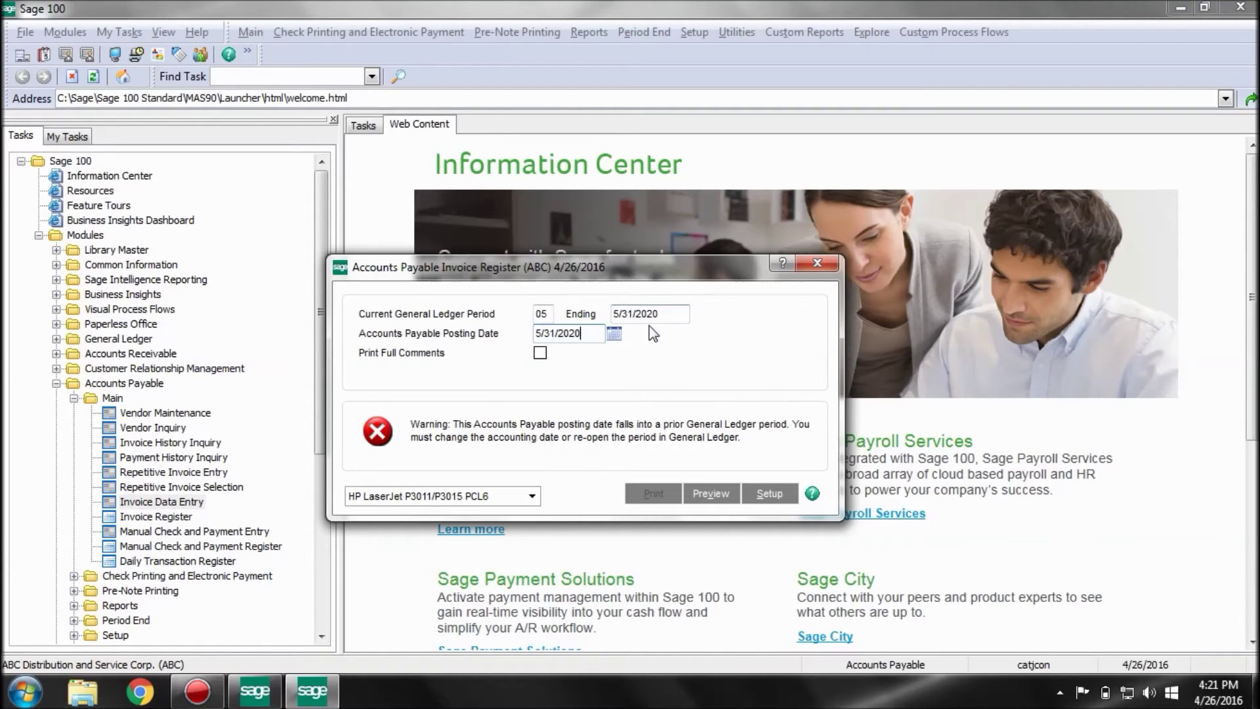
left_click(706, 496)
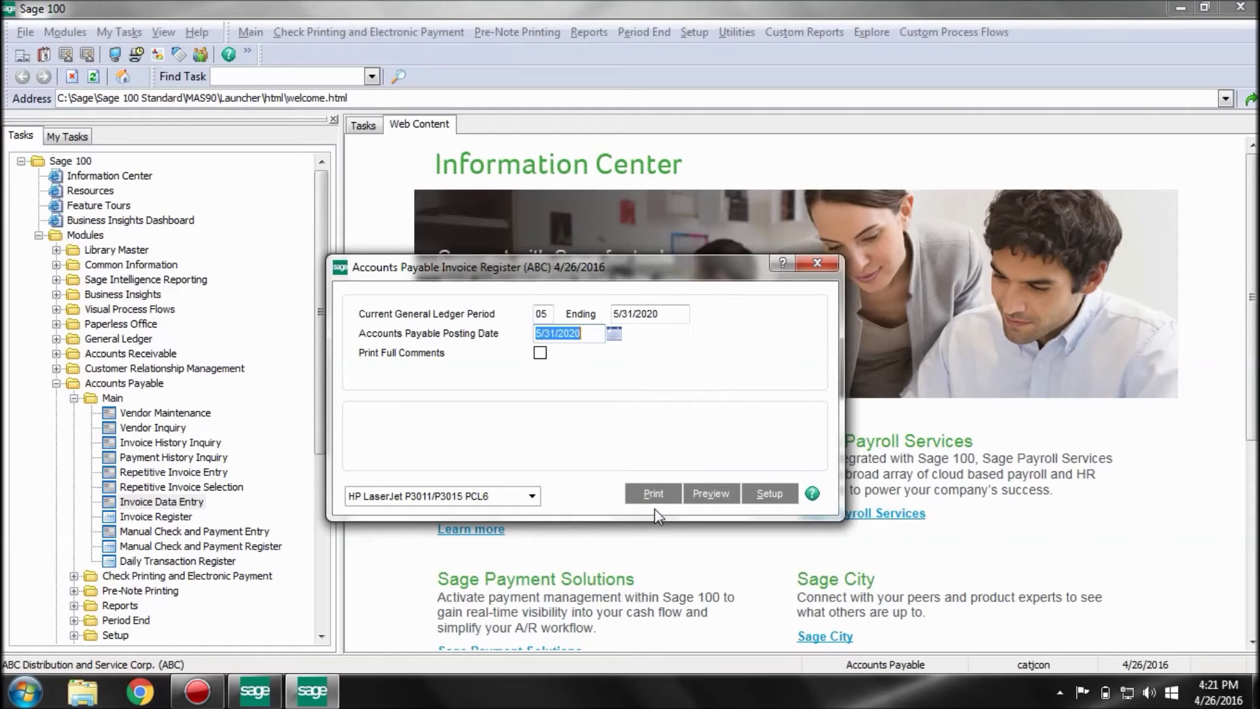
left_click(653, 496)
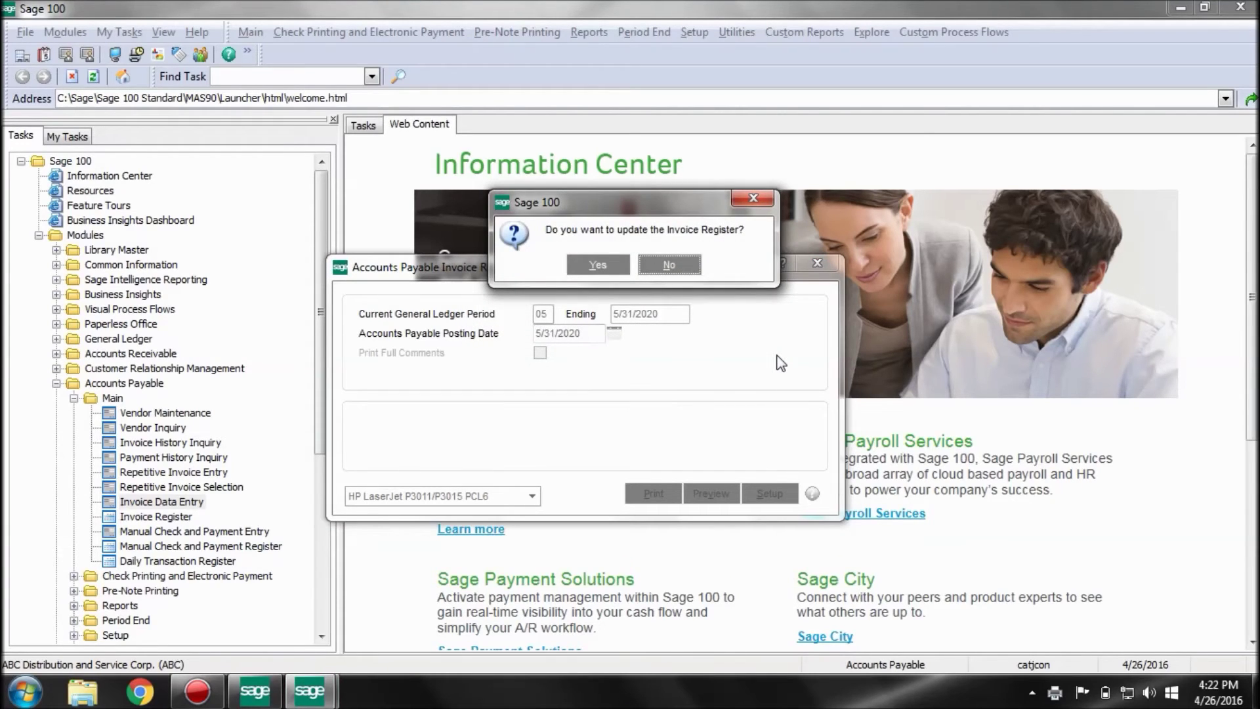
left_click(595, 266)
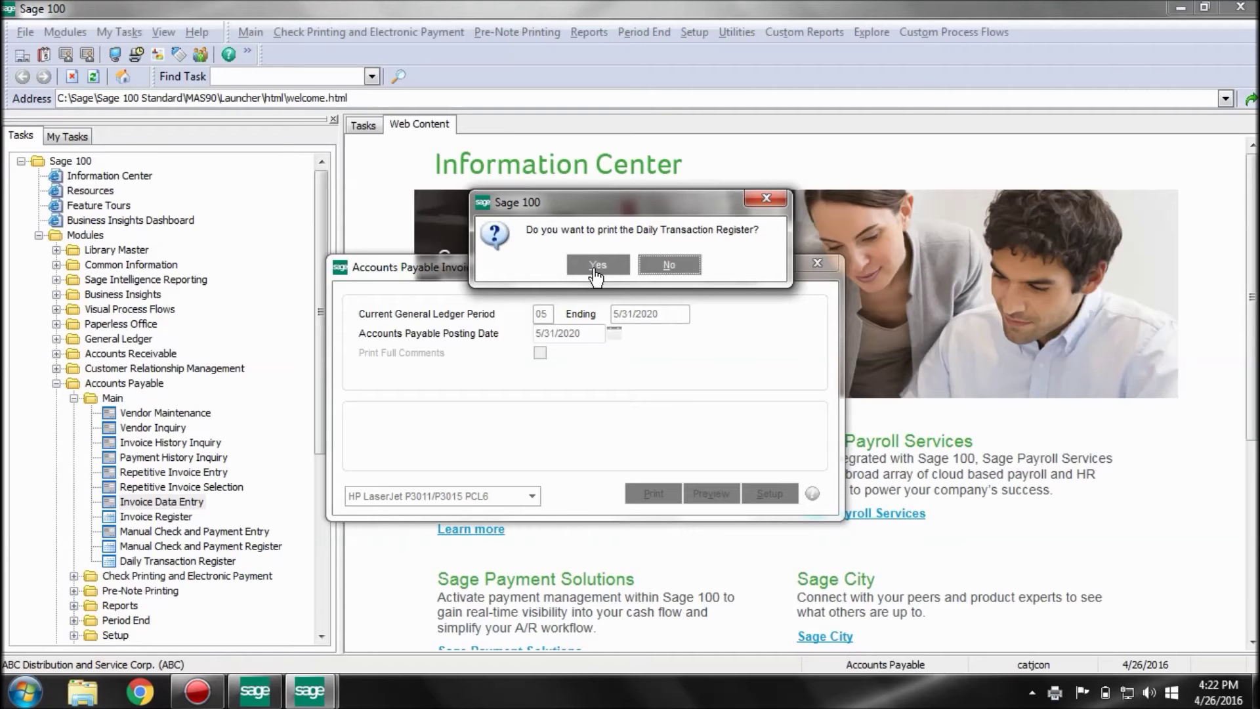
left_click(595, 269)
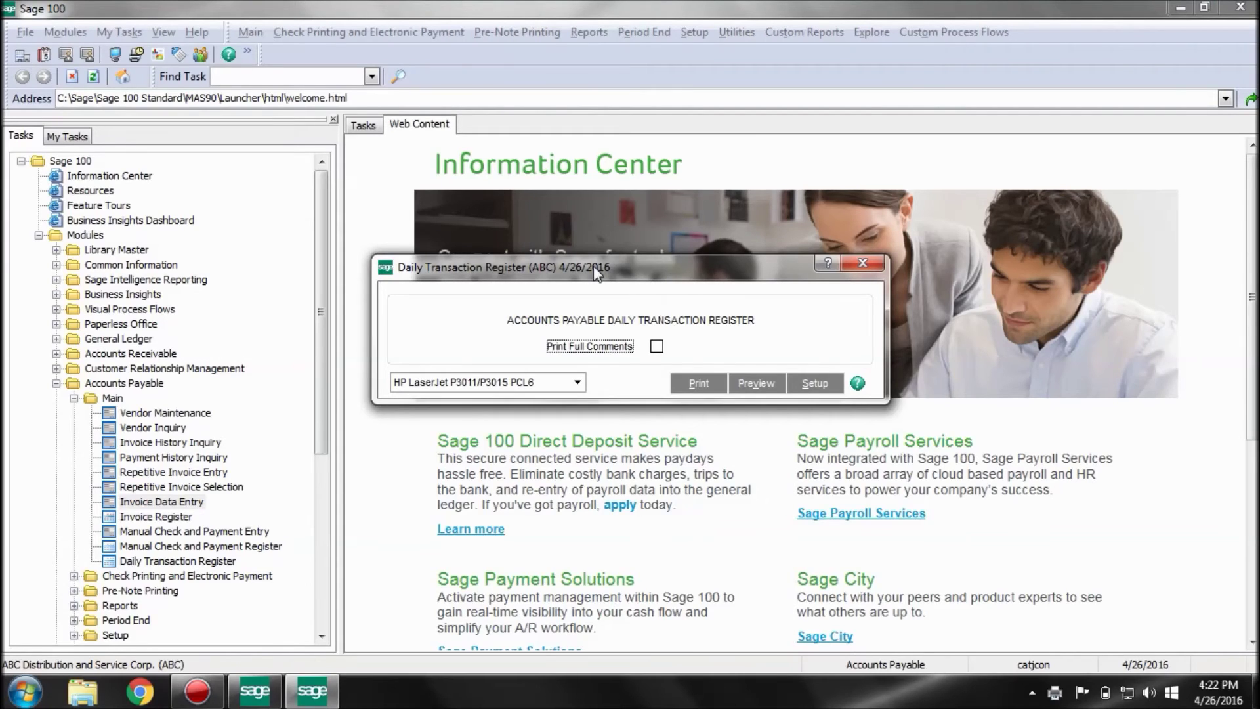
Print the A/P Daily Transaction Register and confirm its update
left_click(704, 386)
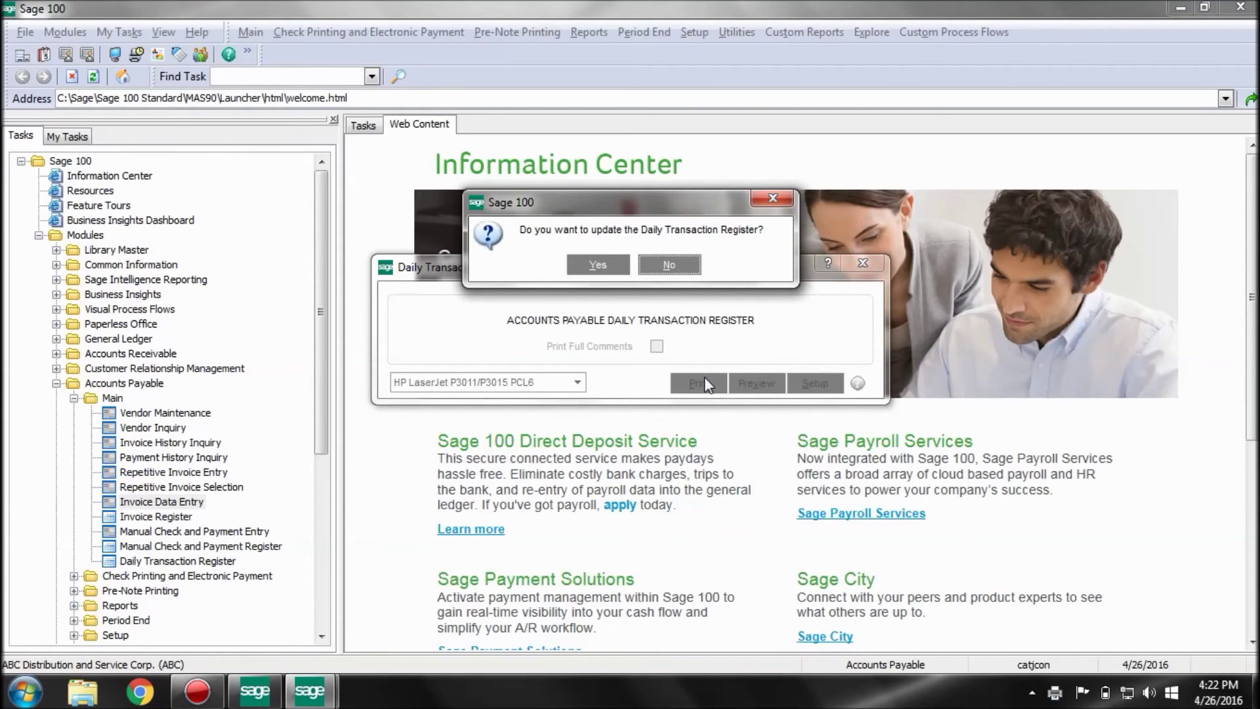
left_click(582, 270)
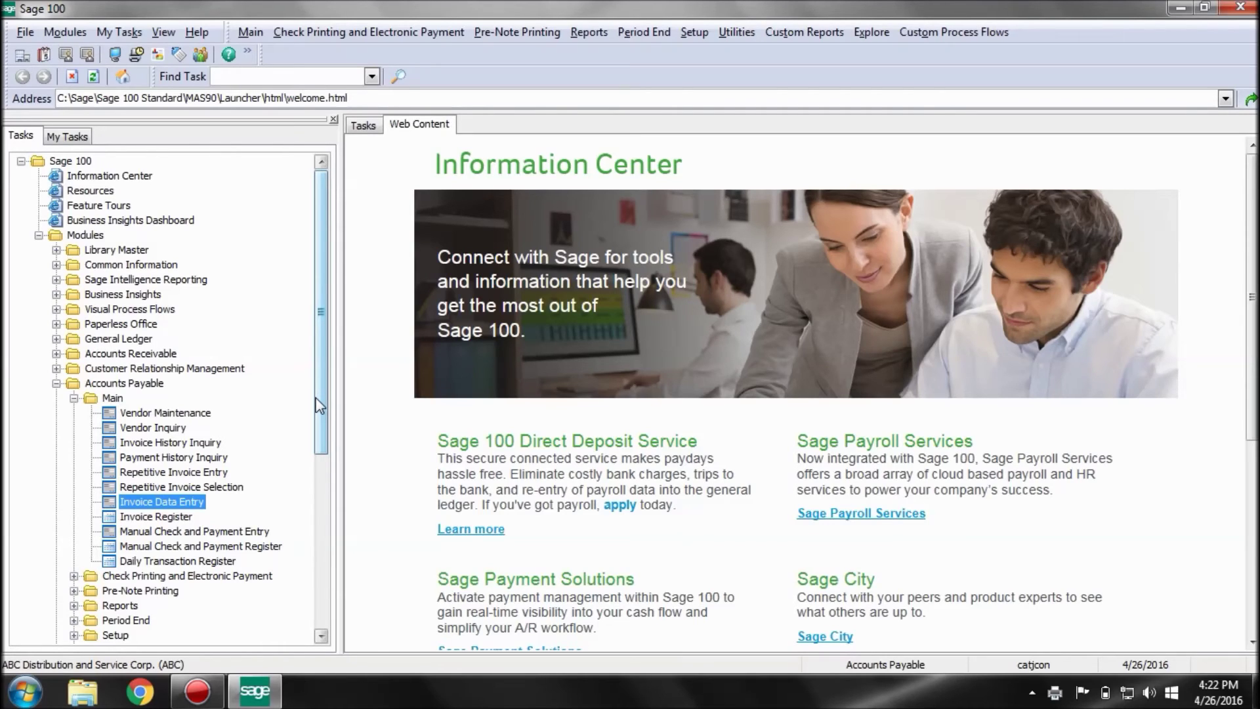
Look up invoice 2456 in Invoice History Inquiry and view its distribution lines
left_click(179, 444)
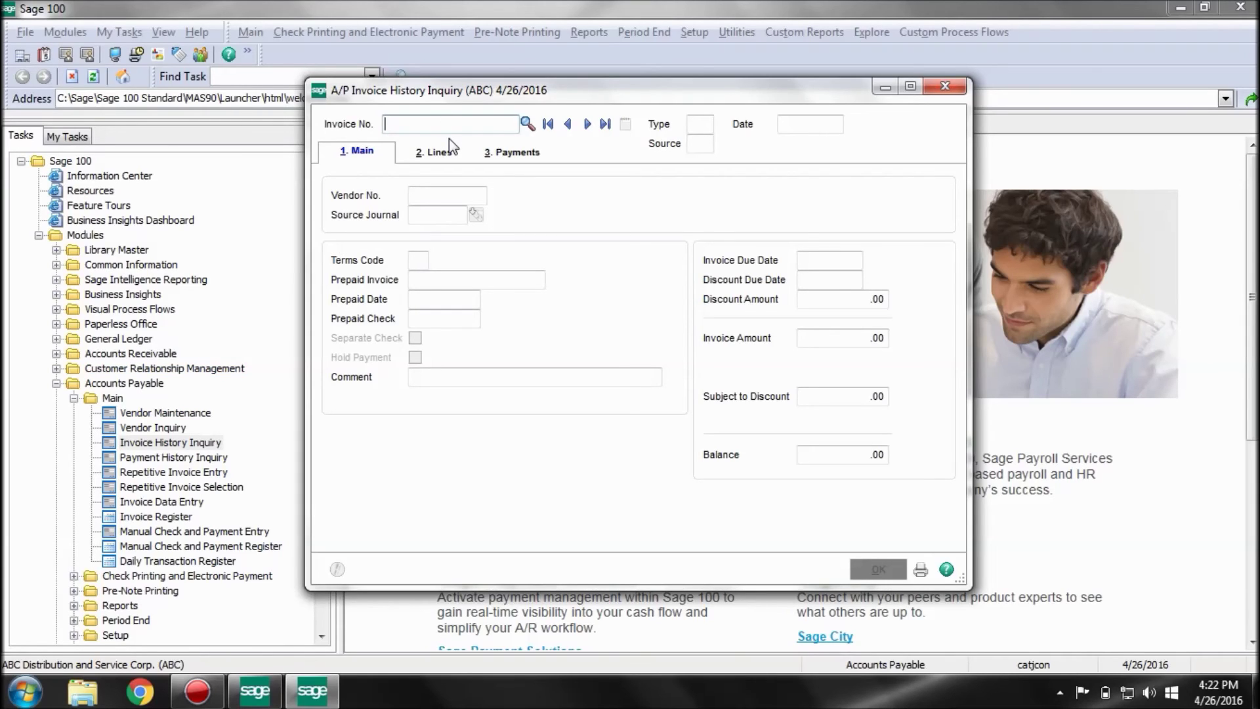
type("245")
type("6")
key("Tab")
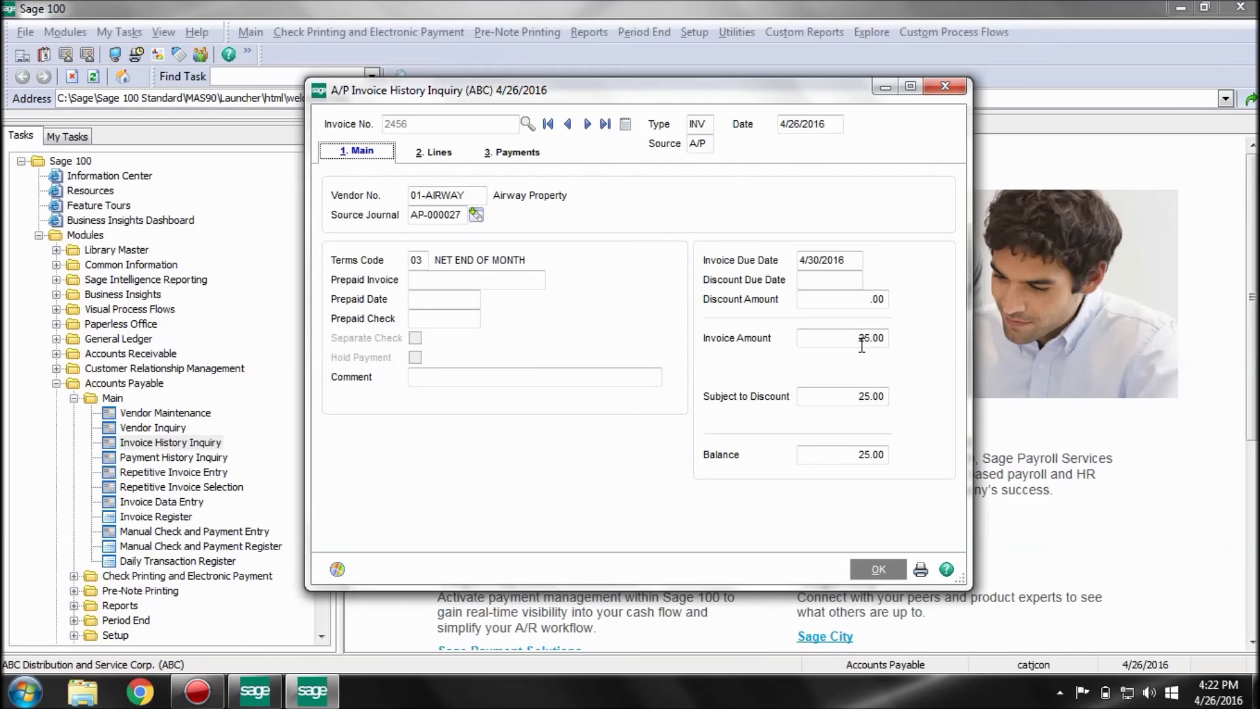
left_click(440, 153)
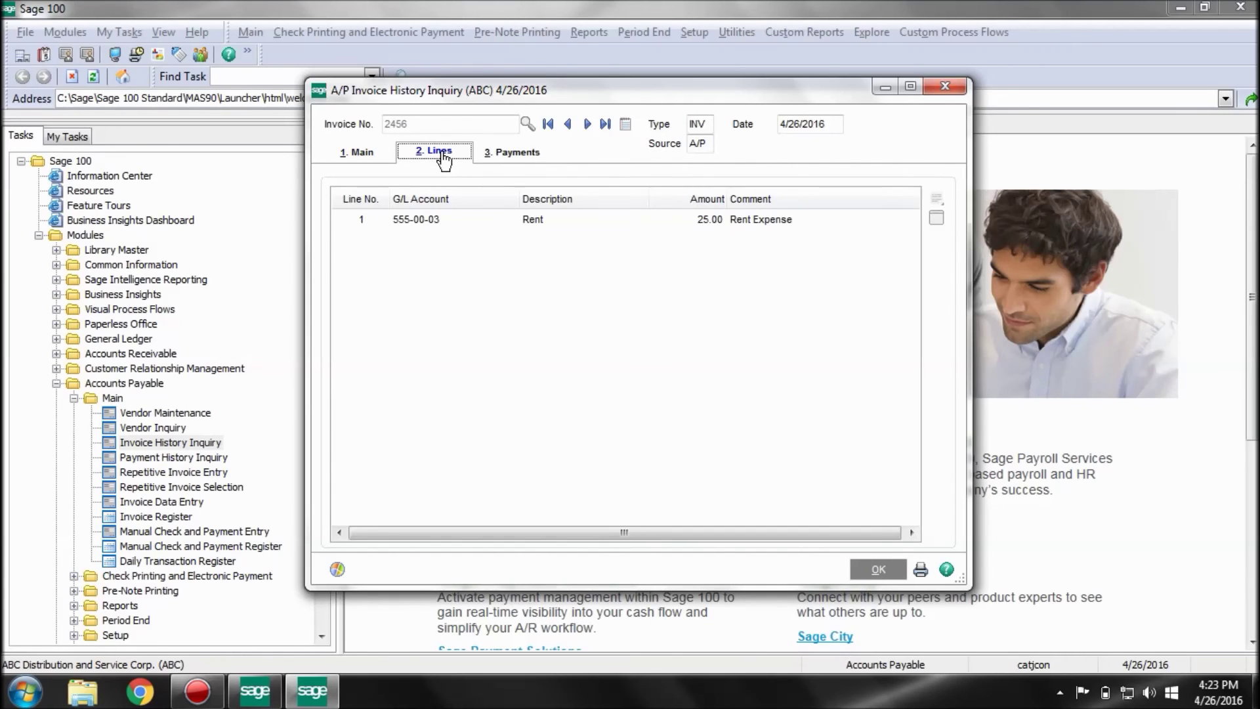